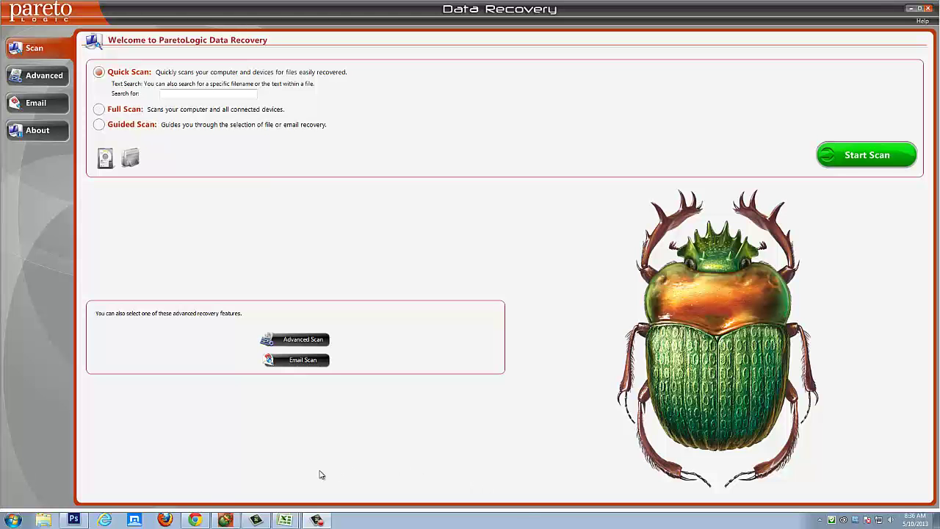
View the revivemyfiles.com product page in Chrome, and return to ParetoLogic Data Recovery.
left_click(195, 519)
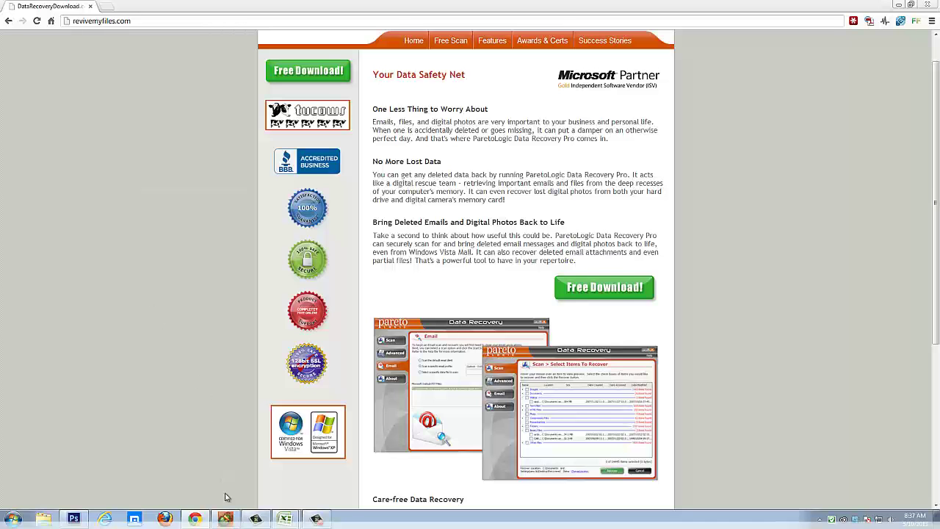
left_click(225, 519)
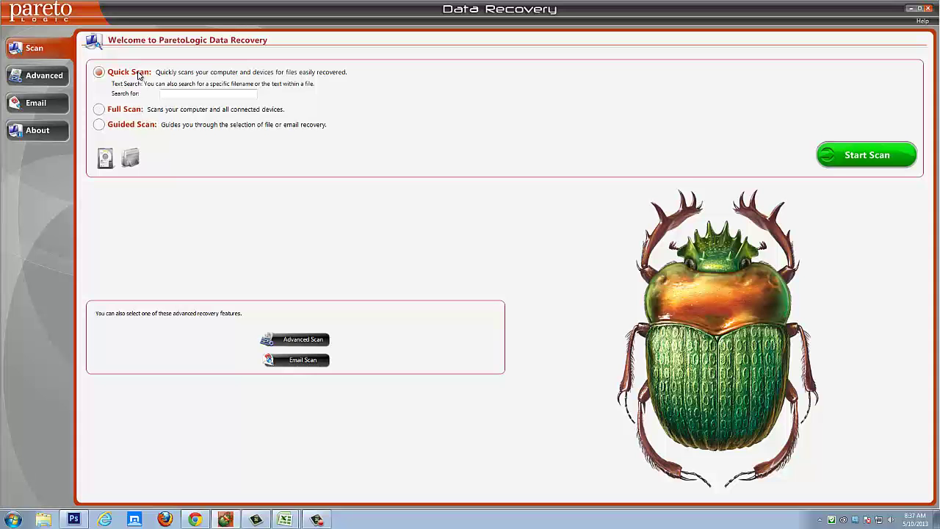
Compare the Quick Scan, Full Scan and Guided Scan options, ending with Guided Scan selected.
left_click(170, 92)
left_click(99, 110)
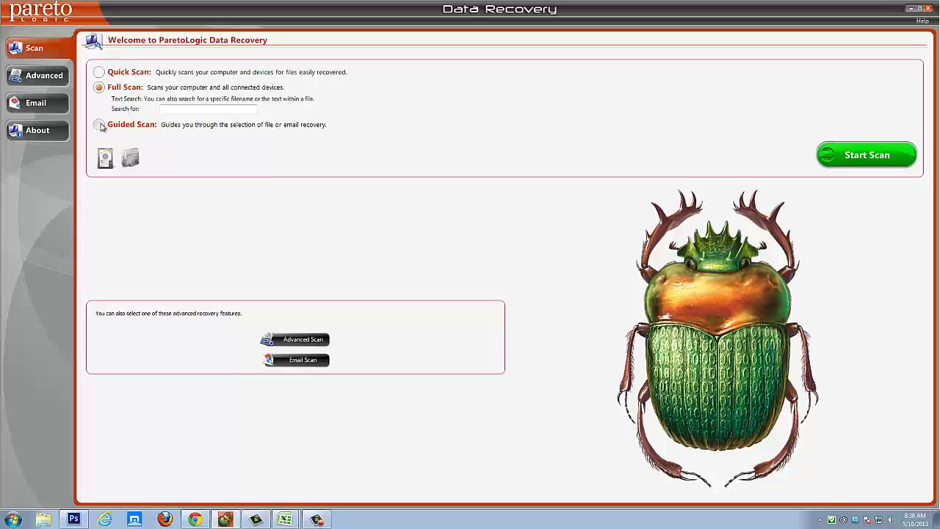
left_click(101, 126)
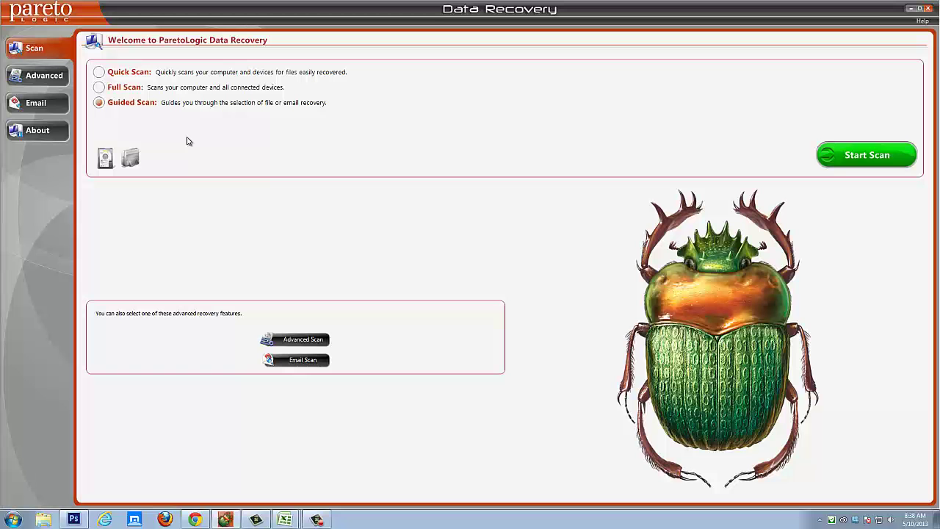
In the advanced scan options, widen the Volume Name column and deselect every mounted volume except My Book (K:).
left_click(44, 77)
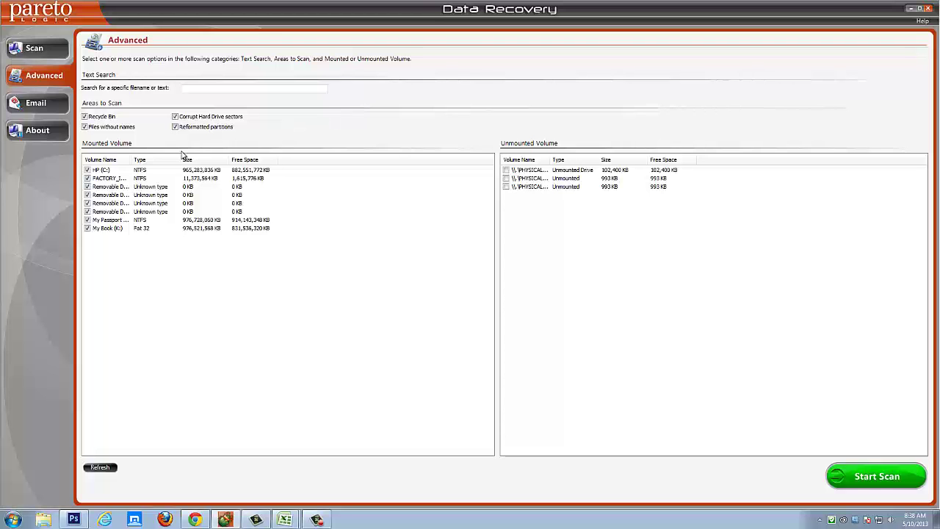
left_click_drag(133, 160, 173, 158)
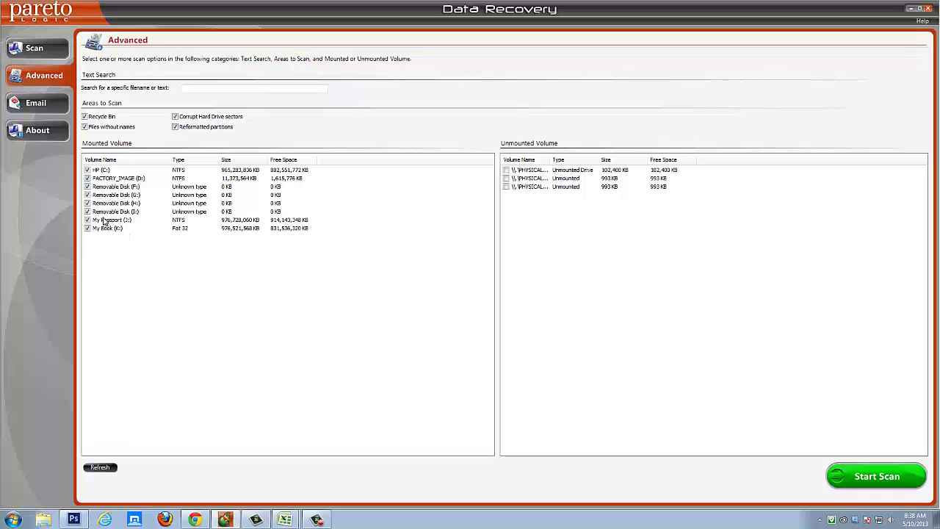
left_click(87, 169)
left_click(87, 177)
left_click(87, 186)
left_click(87, 194)
left_click(87, 203)
left_click(87, 211)
left_click(88, 219)
Review the email scan options and choose to scan a specific email profile.
left_click(43, 103)
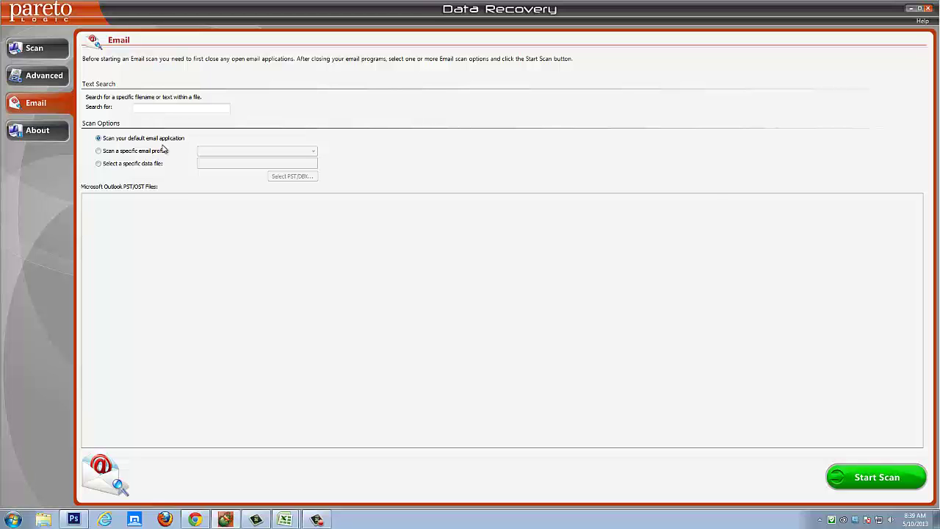
left_click(98, 151)
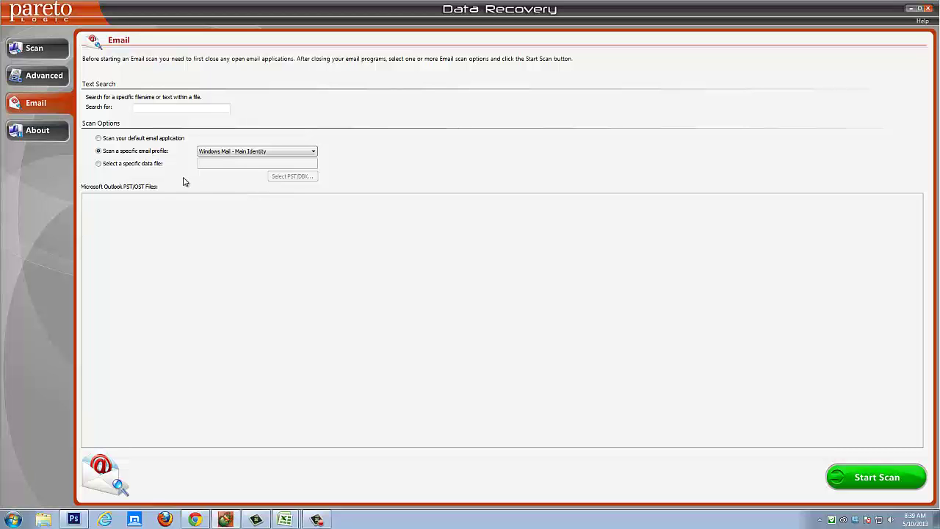
Open the Guided Scan and review the reformatted-drive and existing-partition options for hard drive recovery, including the selectable drives.
left_click(41, 51)
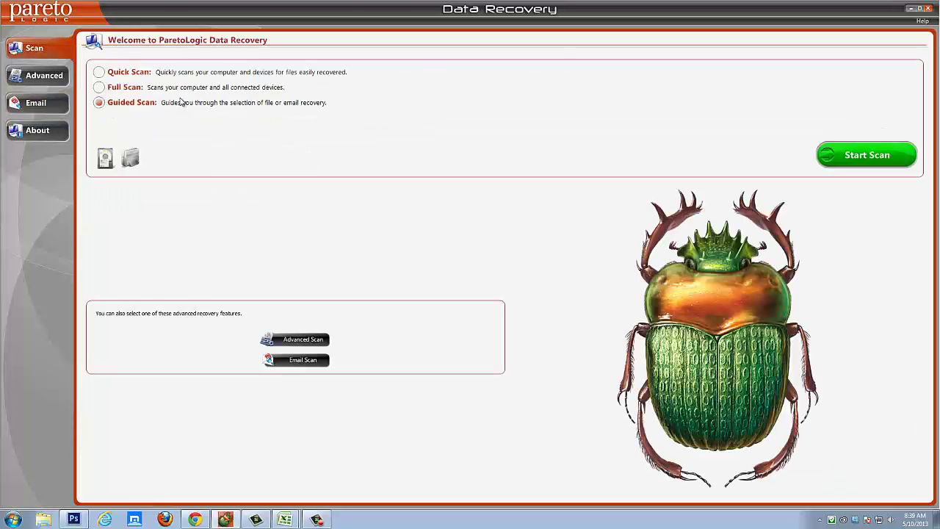
left_click(859, 156)
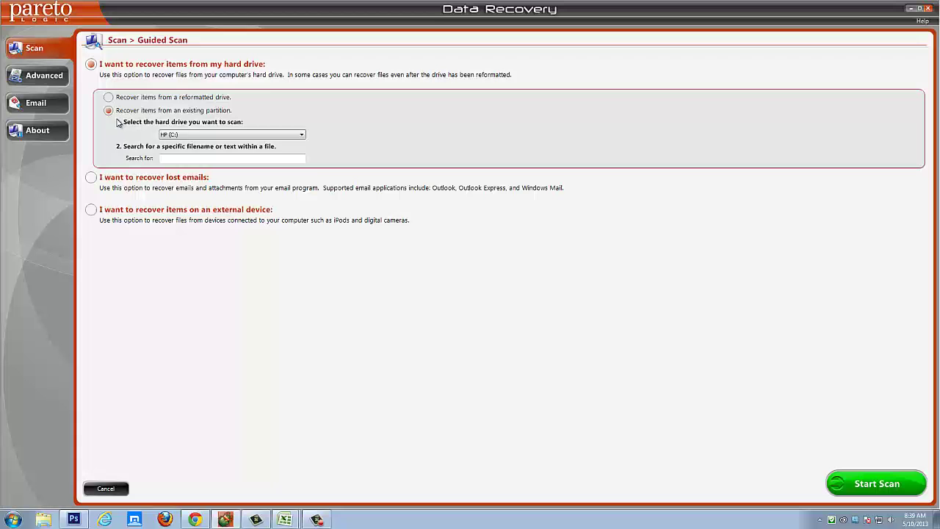
left_click(108, 97)
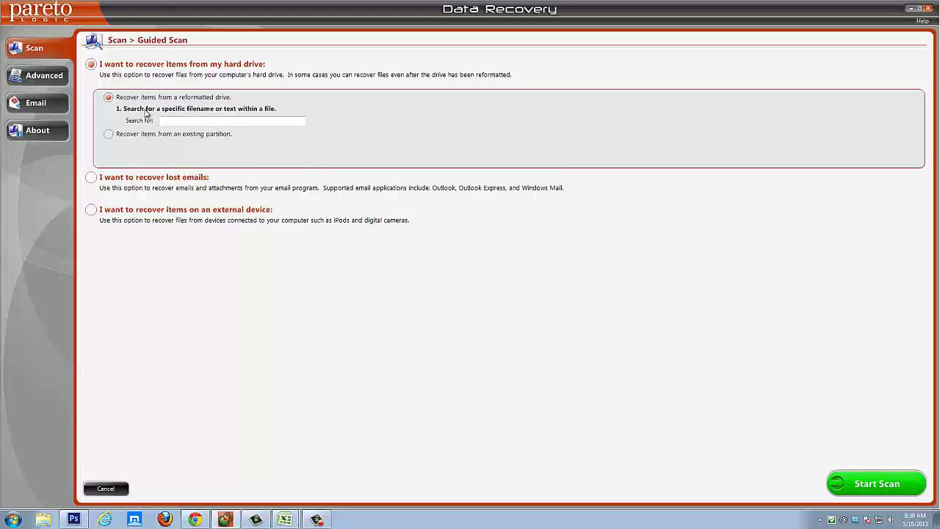
left_click(108, 134)
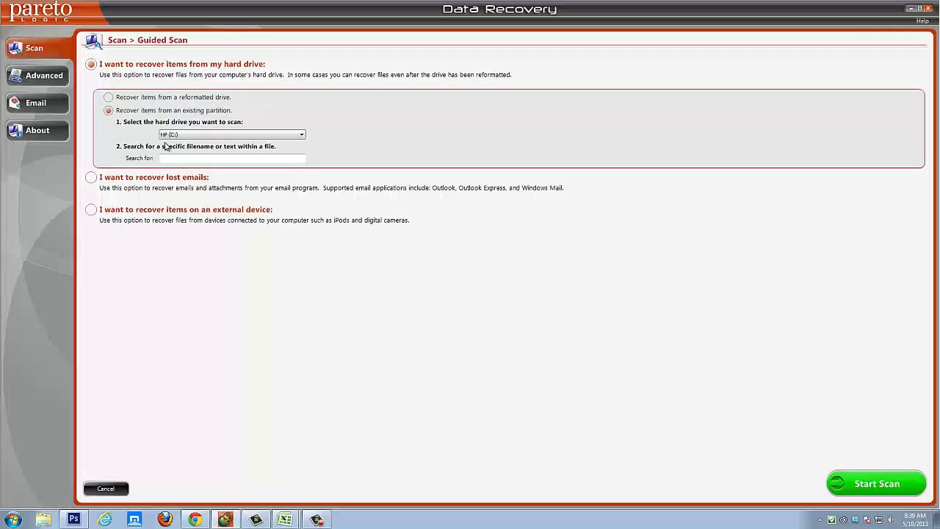
left_click(300, 139)
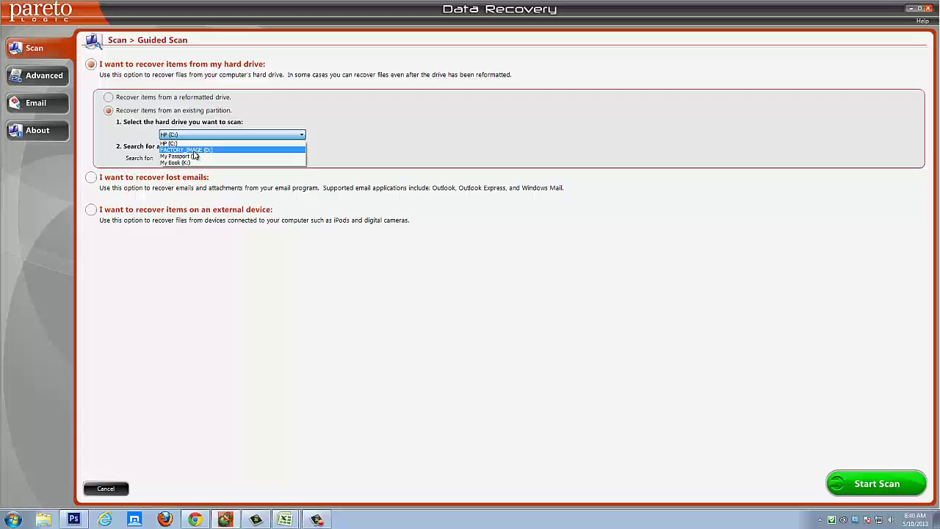
left_click(356, 159)
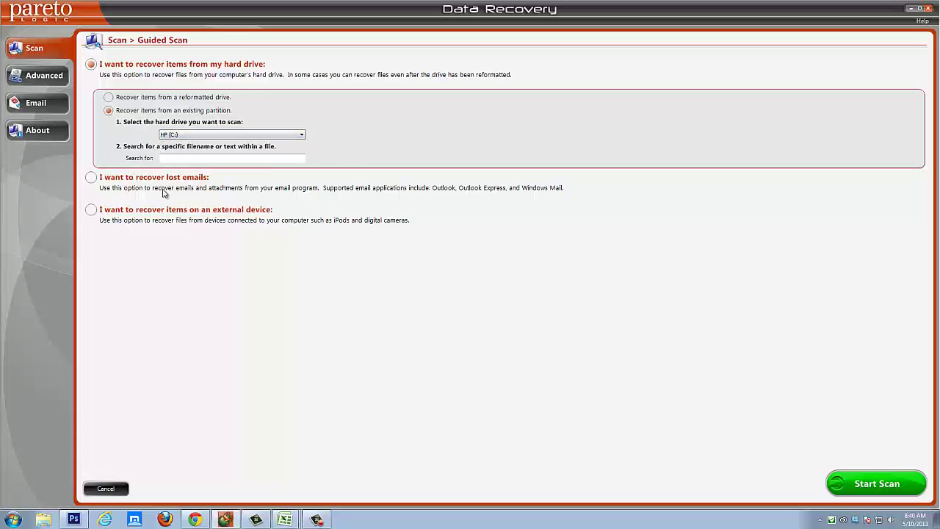
Review the guided options for lost emails and external devices, selecting removable disks G:, F: and I: in turn.
left_click(91, 179)
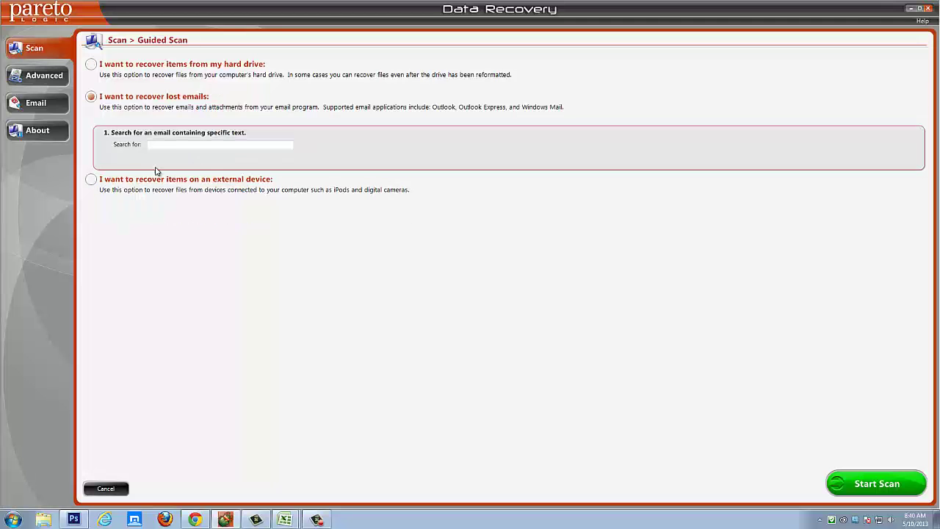
left_click(164, 145)
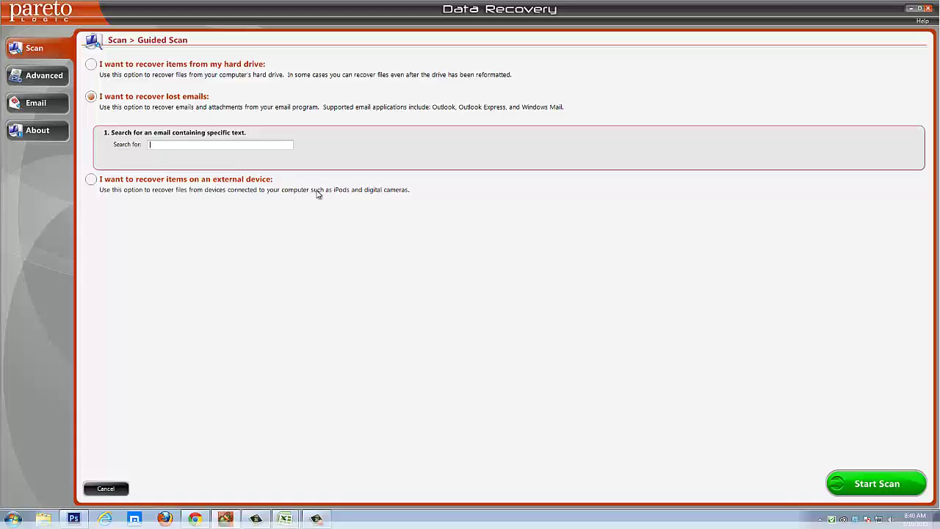
left_click(91, 180)
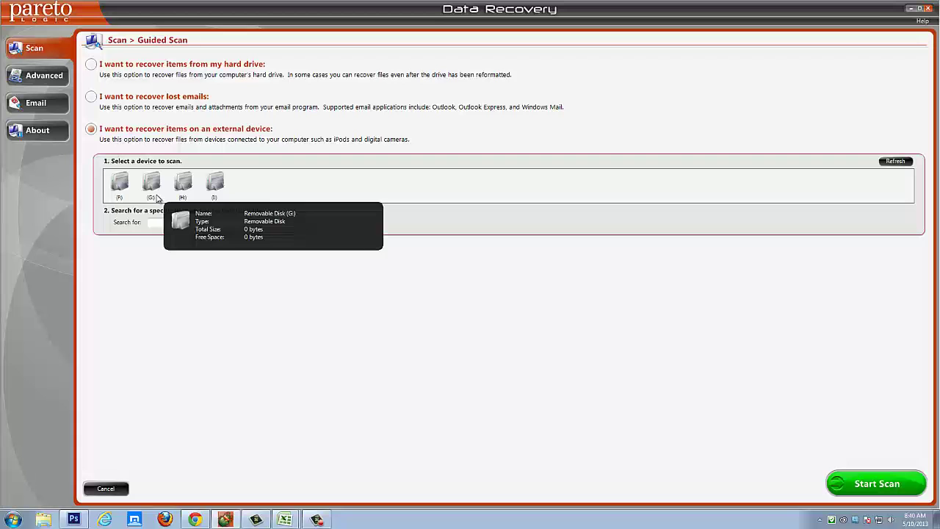
left_click(152, 193)
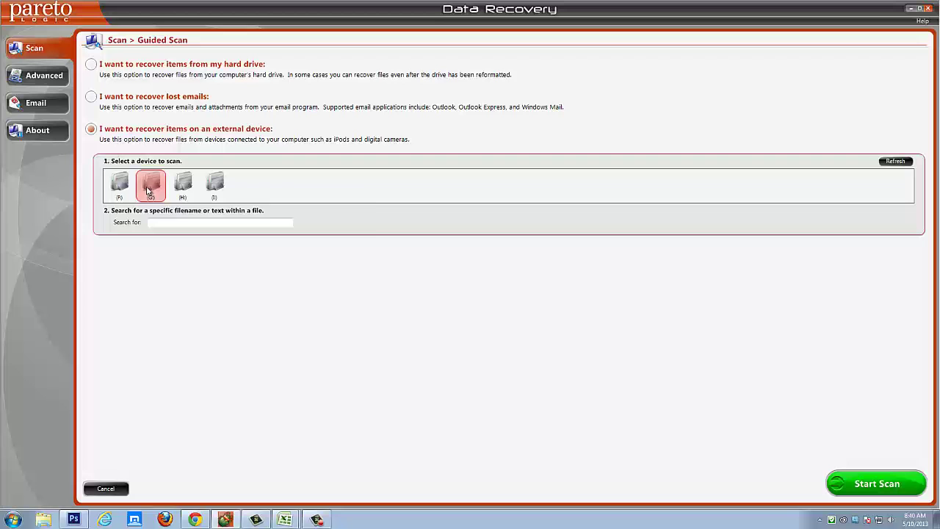
left_click(121, 194)
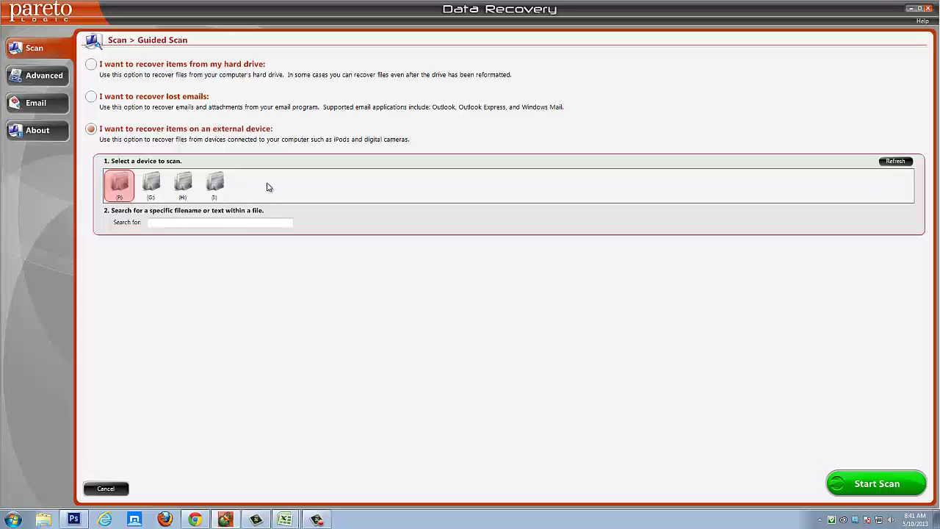
left_click(215, 185)
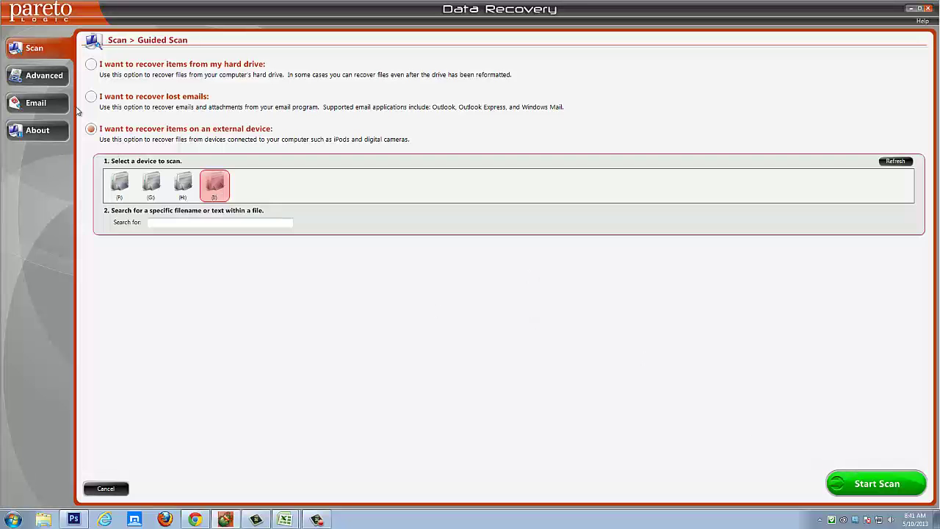
Start an advanced scan of My Book (K:) and inspect the items found under Folders.
left_click(40, 73)
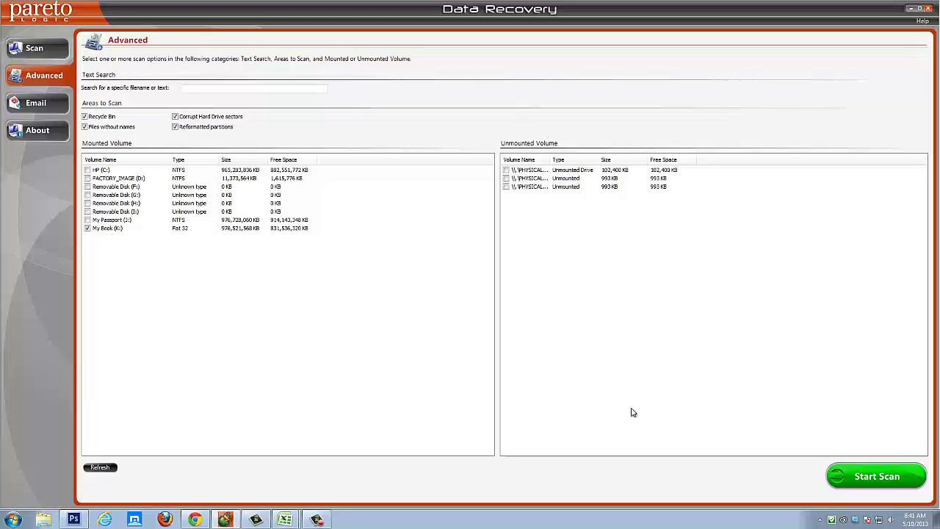
left_click(877, 477)
left_click(876, 481)
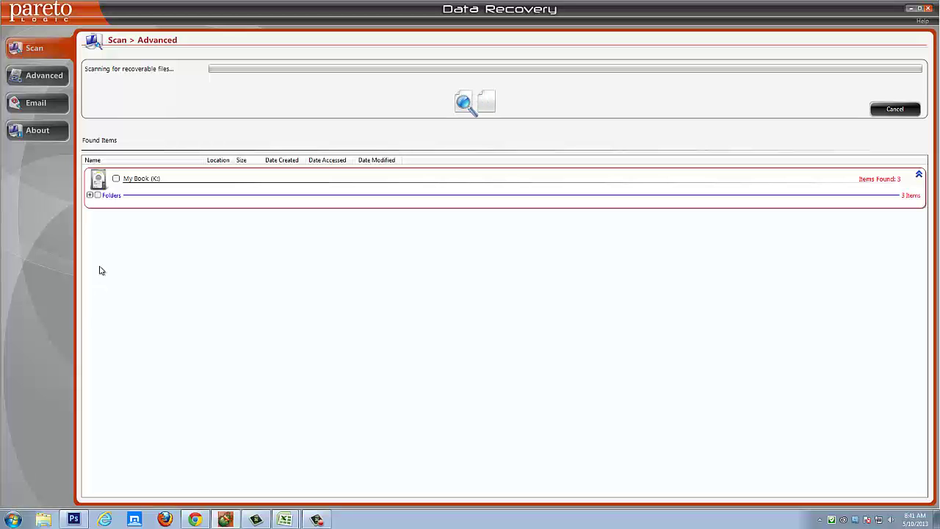
left_click(89, 195)
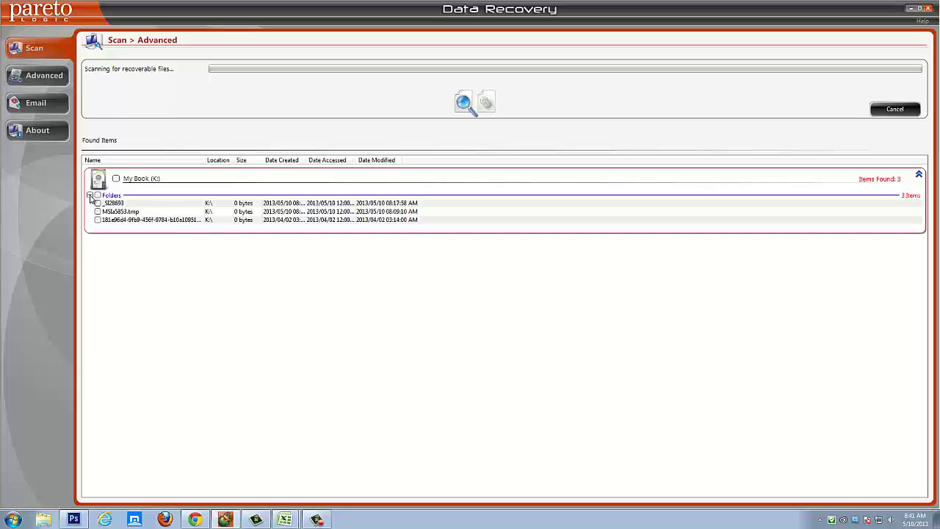
left_click(89, 195)
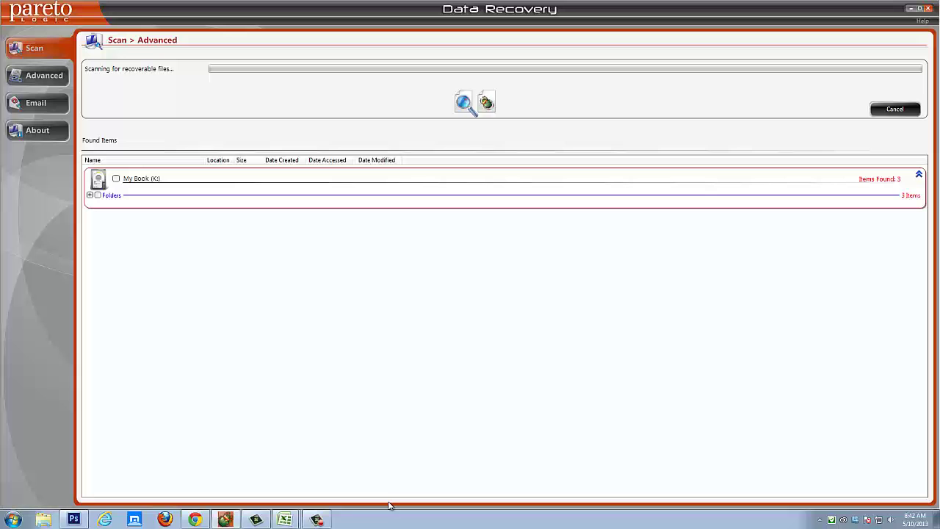
left_click(316, 519)
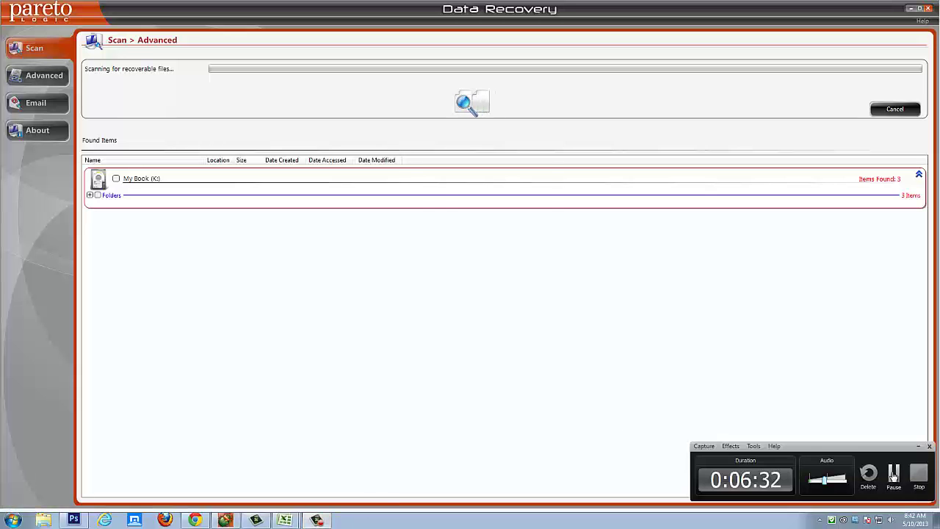
left_click(894, 476)
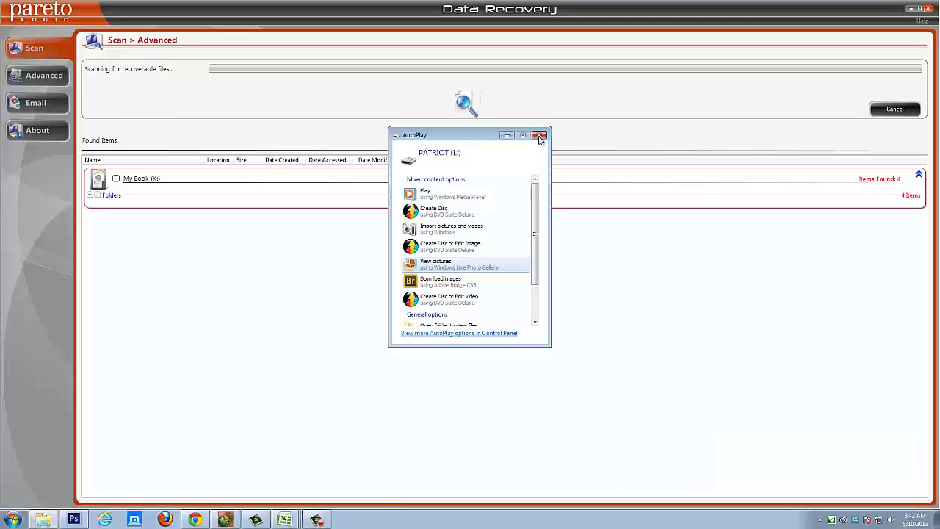
Close the AutoPlay window and cancel the running scan, then refresh the list of volumes in the advanced scan options.
left_click(540, 136)
left_click(892, 111)
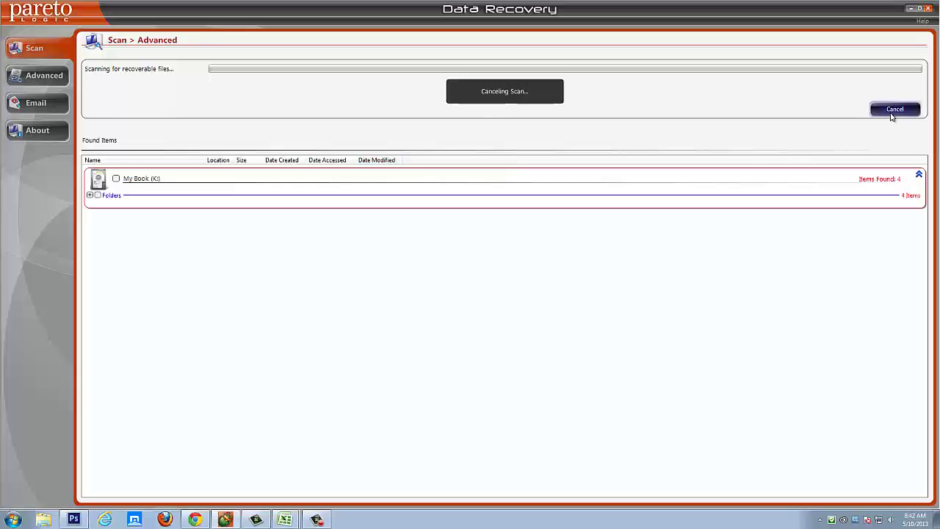
left_click(44, 77)
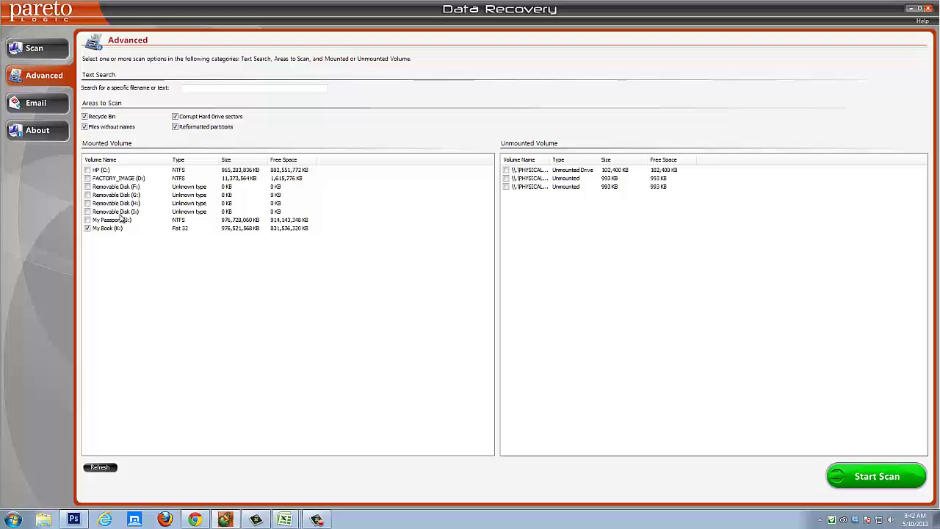
left_click(101, 468)
Deselect every mounted volume except PATRIOT (L:) and start a new scan, discarding the current scan results.
left_click(88, 169)
left_click(87, 178)
left_click(88, 187)
left_click(88, 194)
left_click(87, 203)
left_click(88, 212)
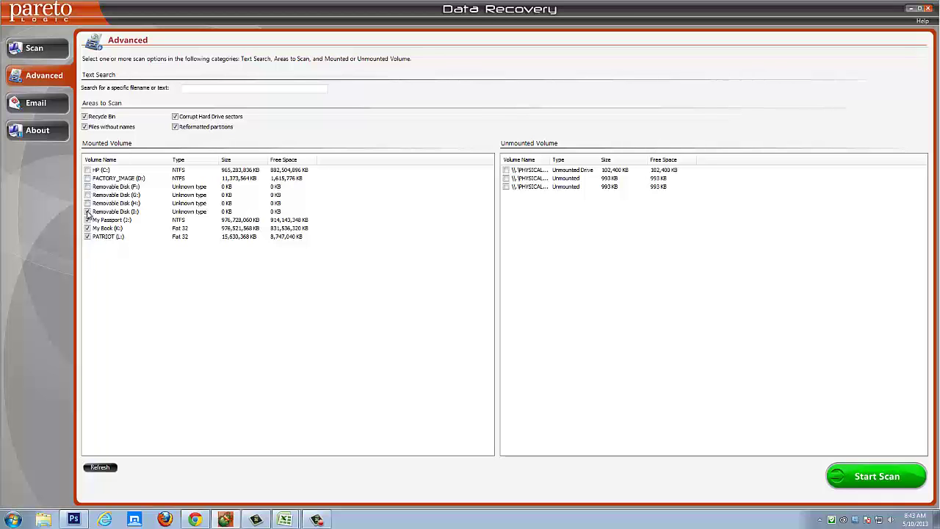
left_click(88, 219)
left_click(87, 227)
left_click(876, 478)
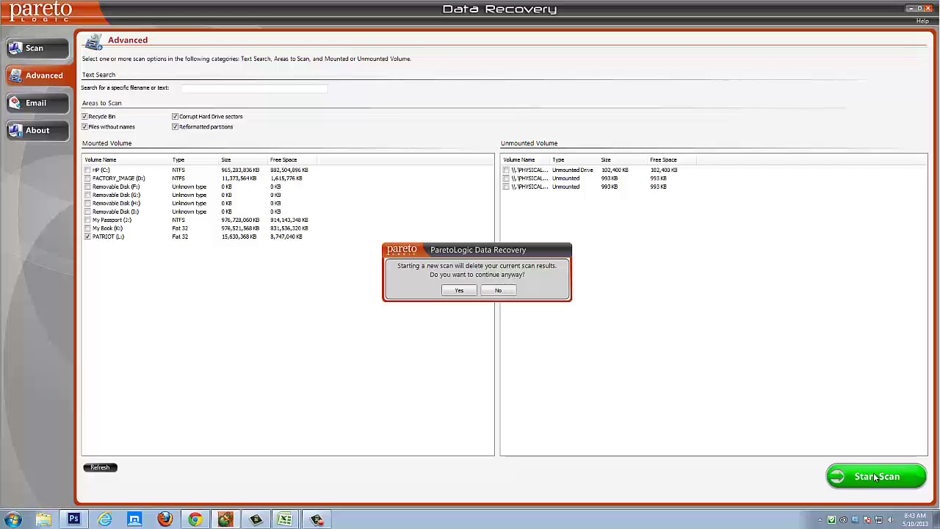
left_click(461, 293)
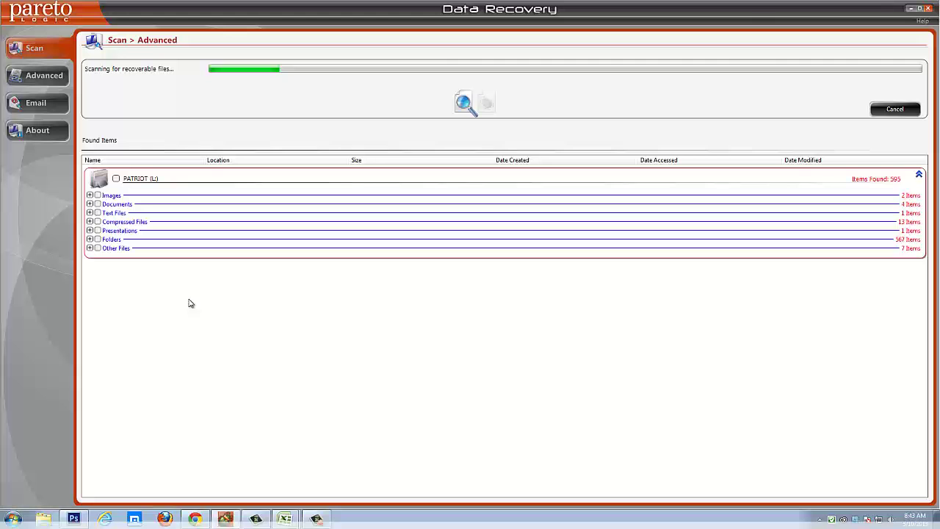
Examine the recoverable files found under Images and Documents on PATRIOT (L:), and stop the scan.
left_click(90, 195)
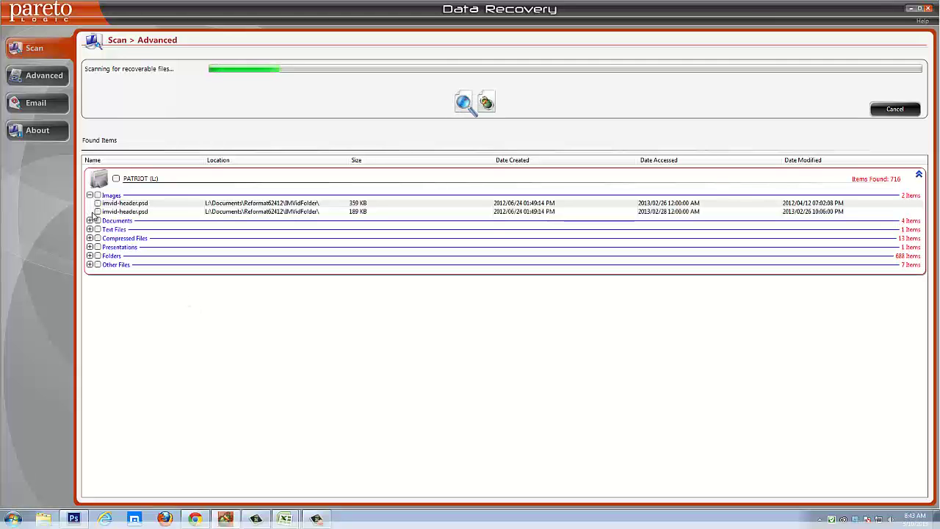
left_click(89, 220)
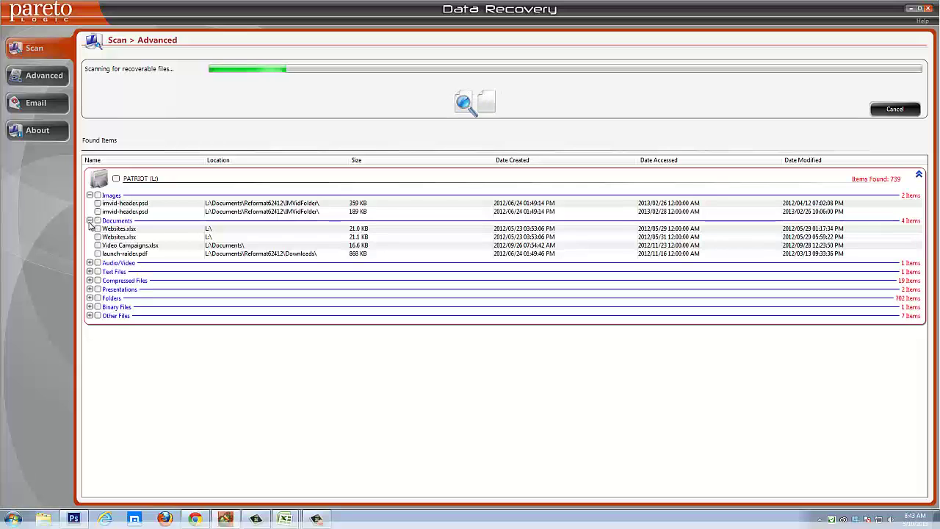
left_click(90, 220)
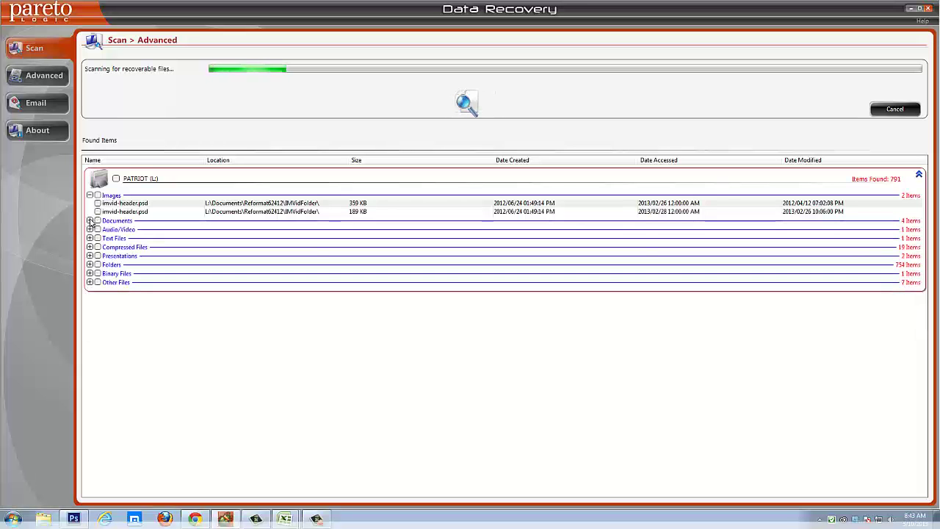
left_click(89, 196)
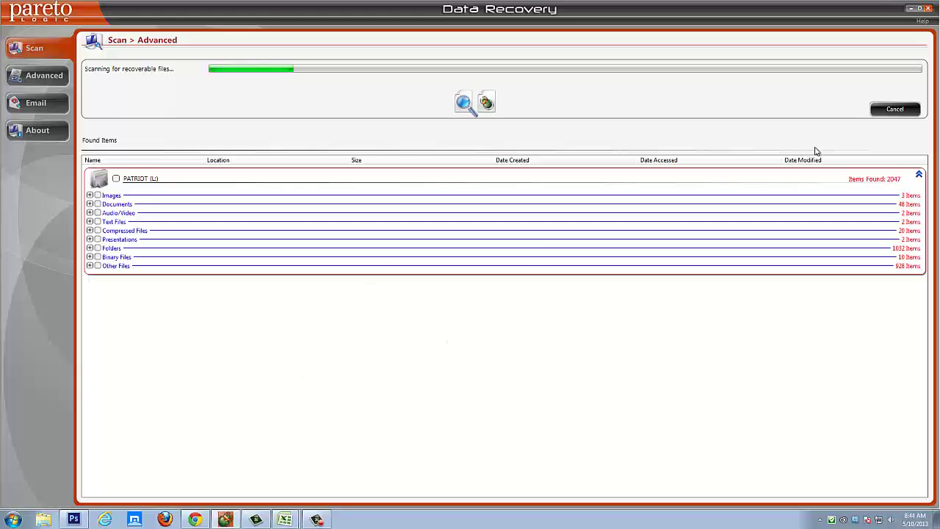
left_click(893, 111)
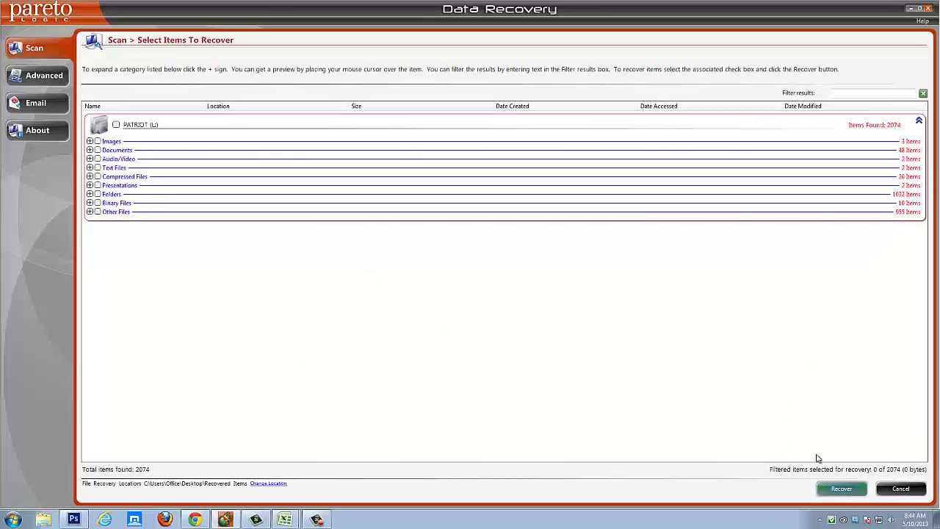